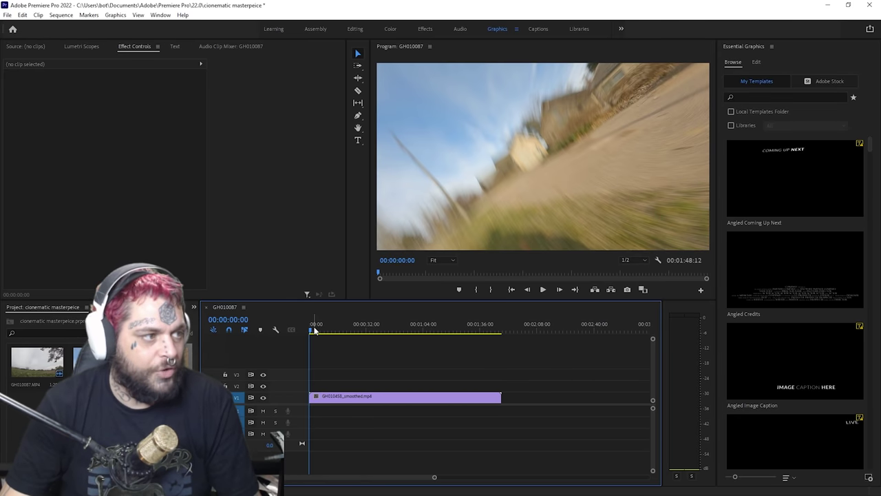
Preview the GH010458_smoothed footage from around 30 seconds and switch to the Assembly workspace.
drag(315, 330, 372, 331)
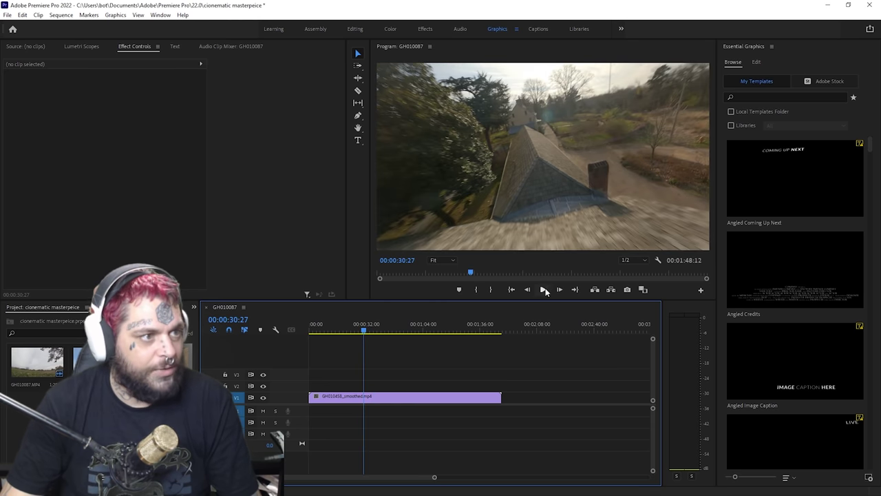
click(549, 293)
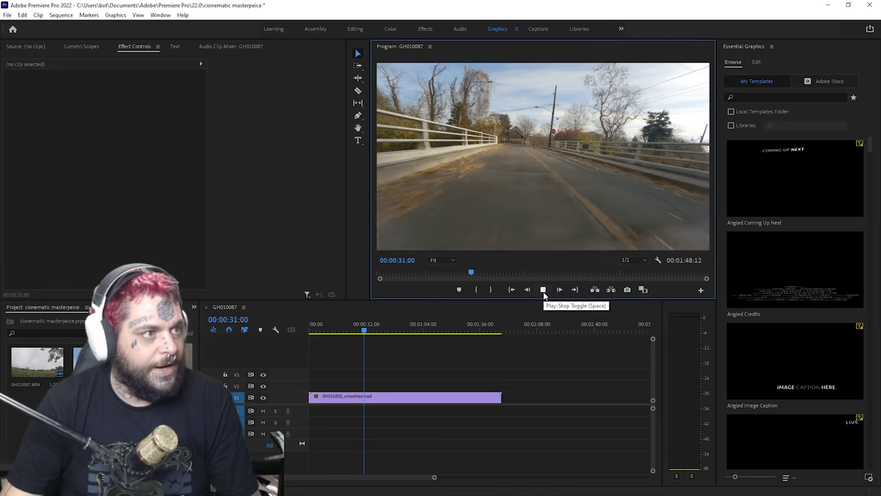
click(549, 292)
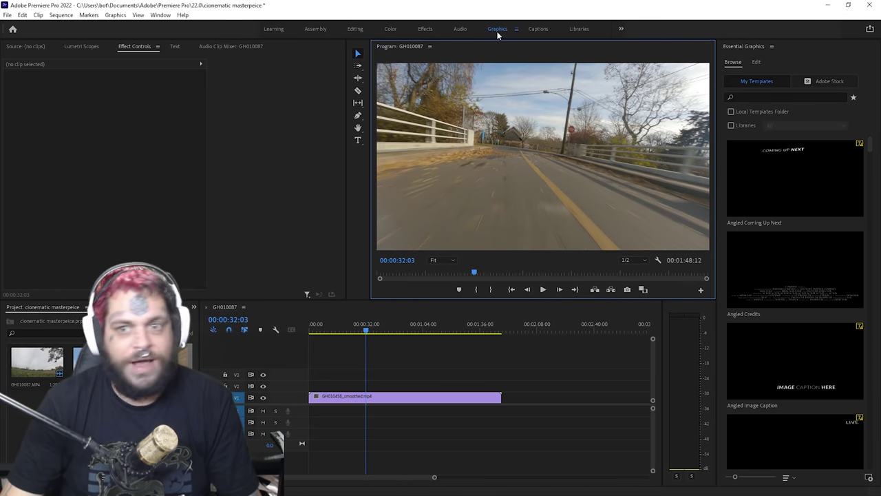
click(316, 29)
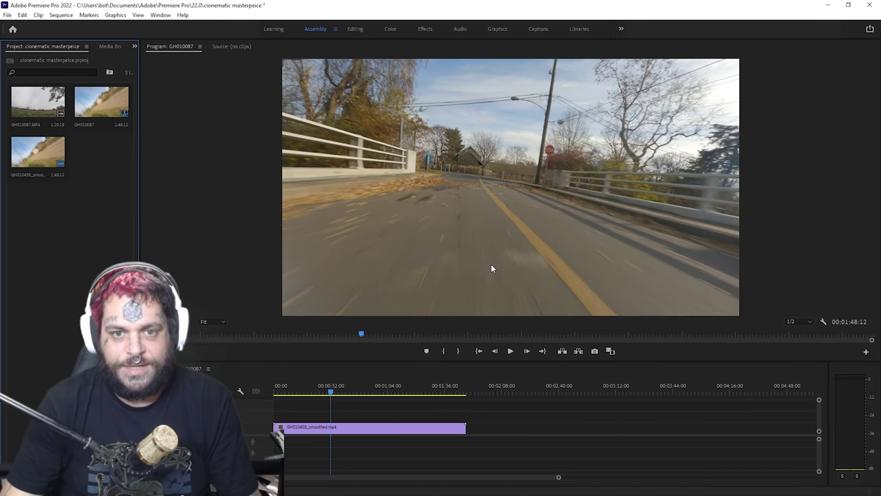
click(511, 351)
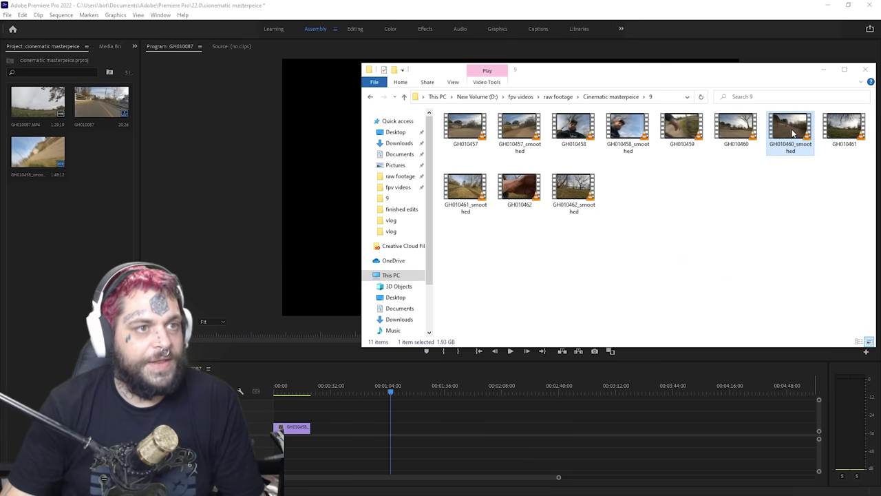
Try the GH010460_smoothed clip on the timeline after the first clip and play parts of it to look for usable footage.
drag(790, 131, 324, 428)
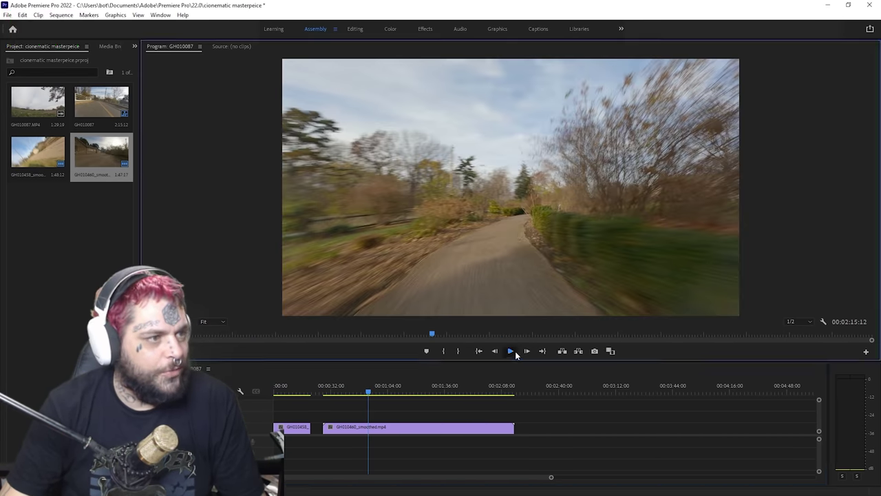
click(511, 351)
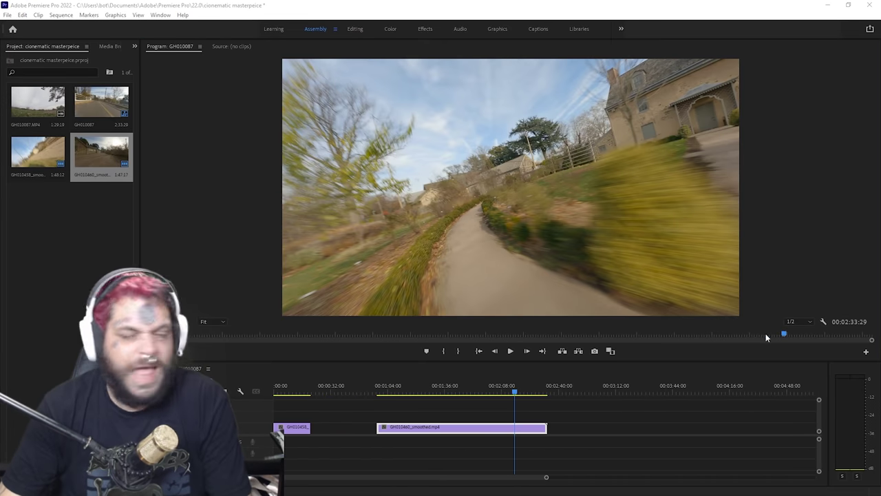
click(433, 390)
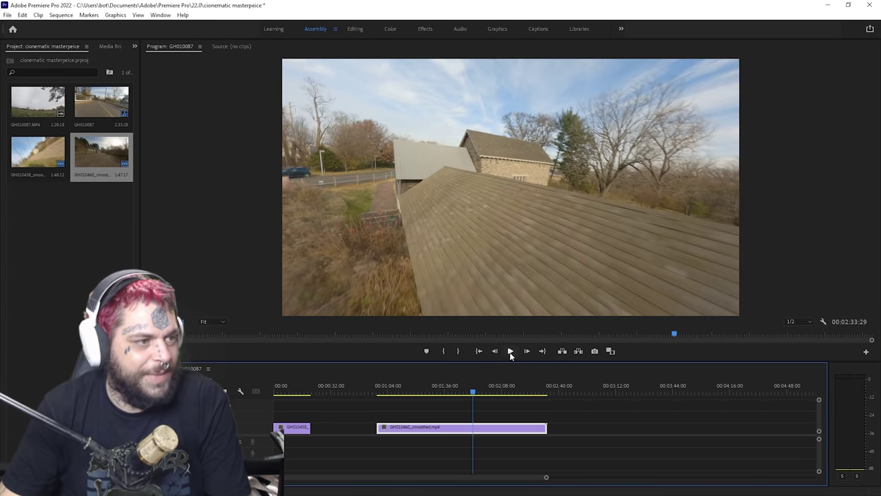
click(510, 351)
click(510, 351)
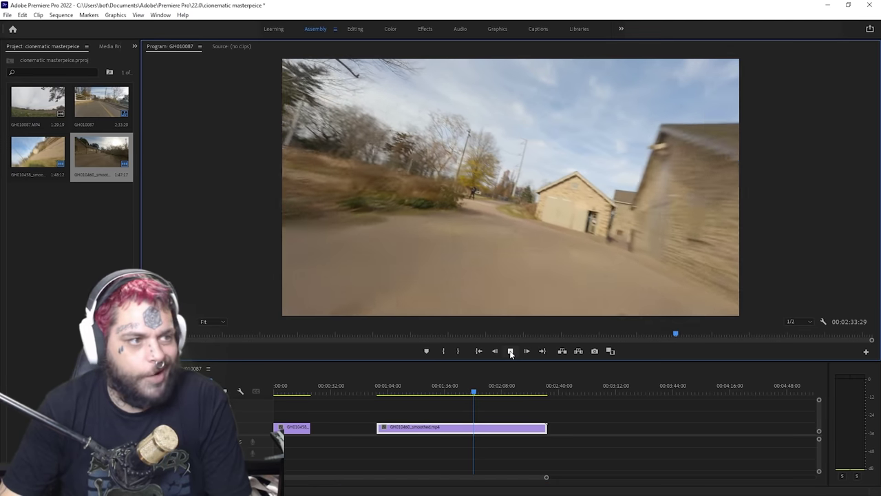
click(508, 377)
click(510, 352)
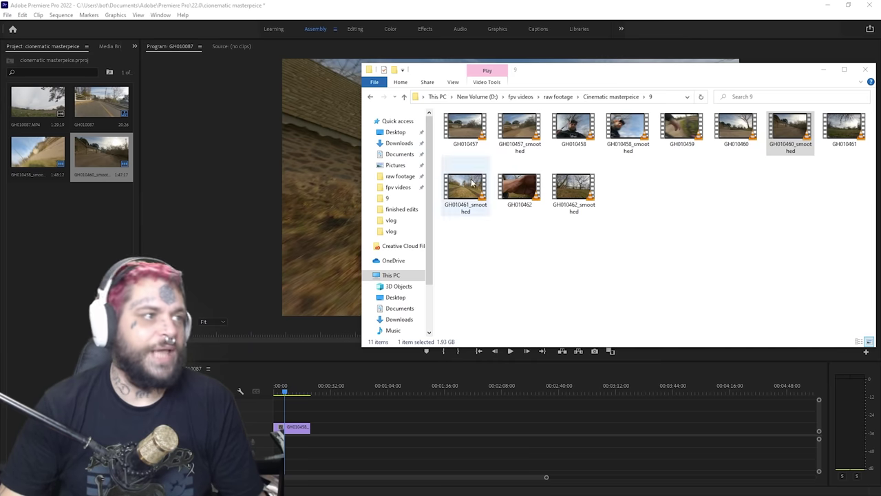
Add the GH010461_smoothed clip after the first clip on the timeline, preview it and trim off its unwanted beginning.
drag(458, 190, 318, 432)
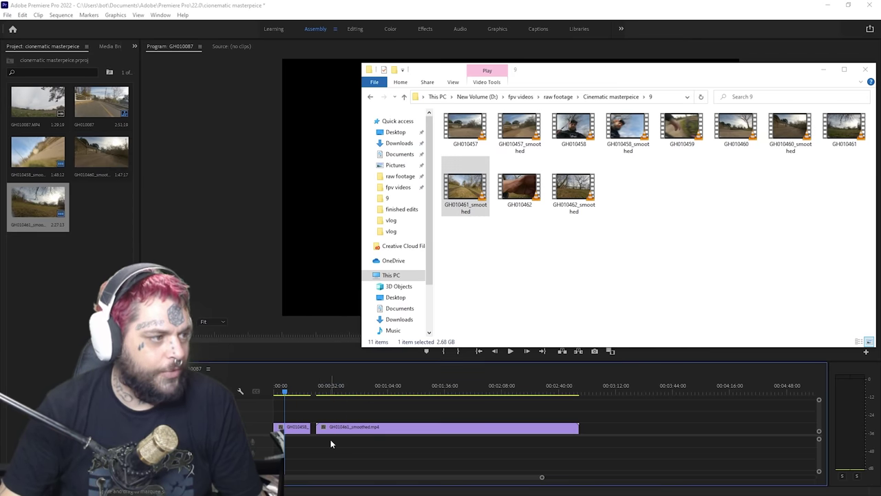
click(342, 386)
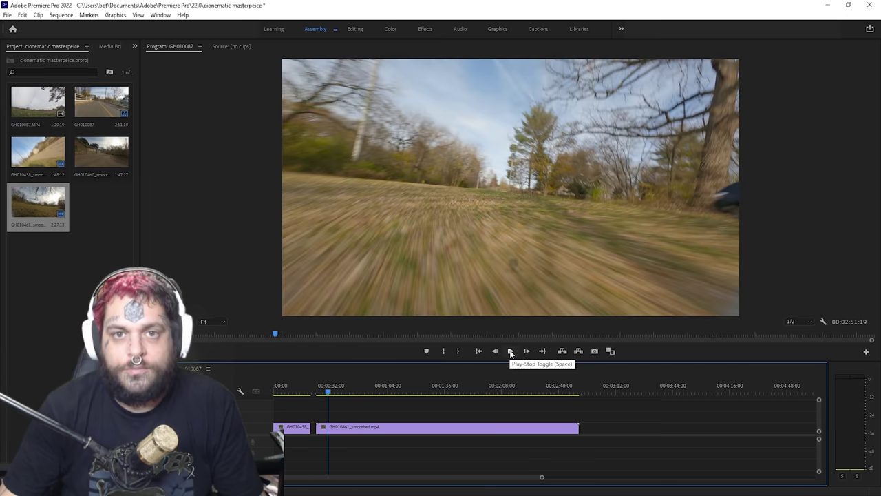
click(510, 352)
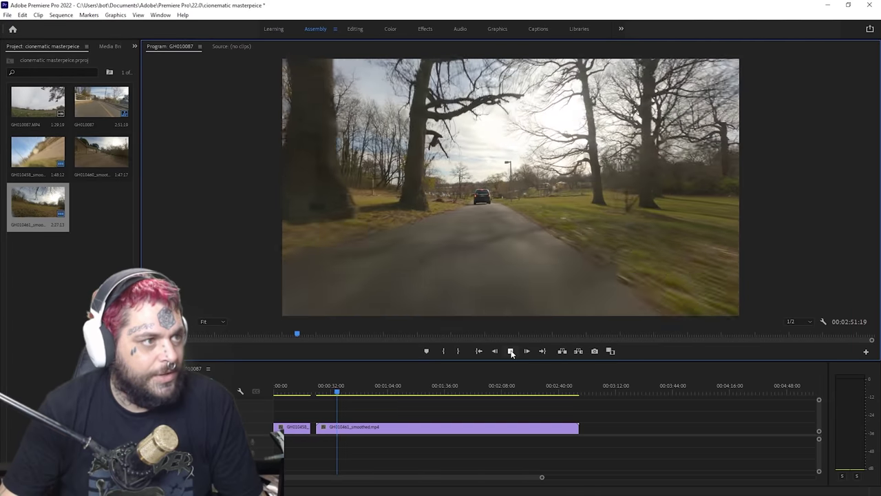
click(316, 434)
drag(321, 427, 339, 427)
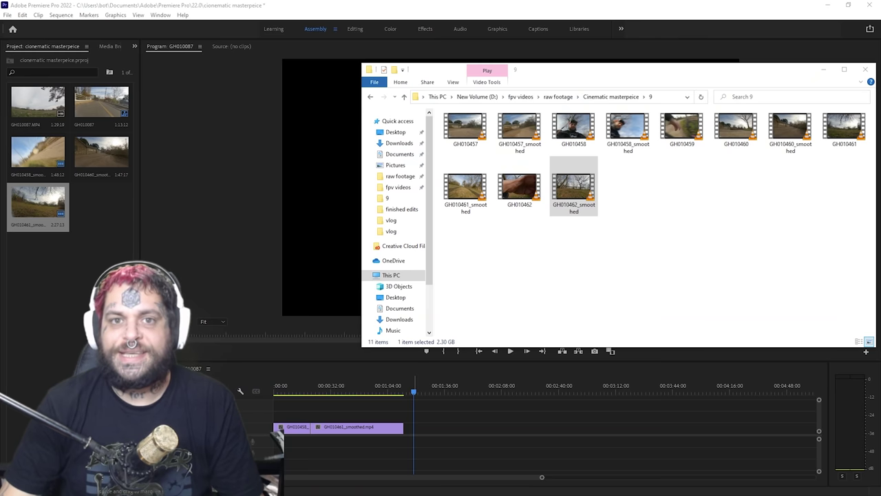
Add the GH010462_smoothed clip to the timeline and place it directly against the end of GH010461_smoothed.
drag(574, 189, 435, 428)
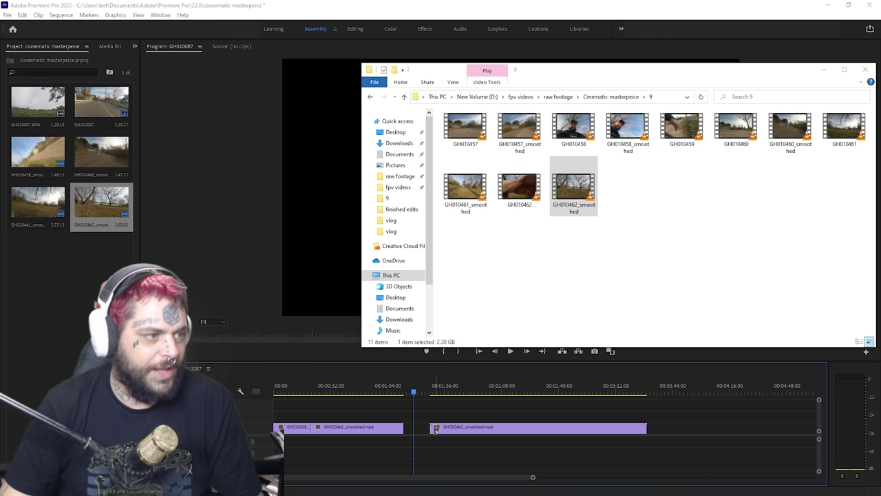
click(445, 387)
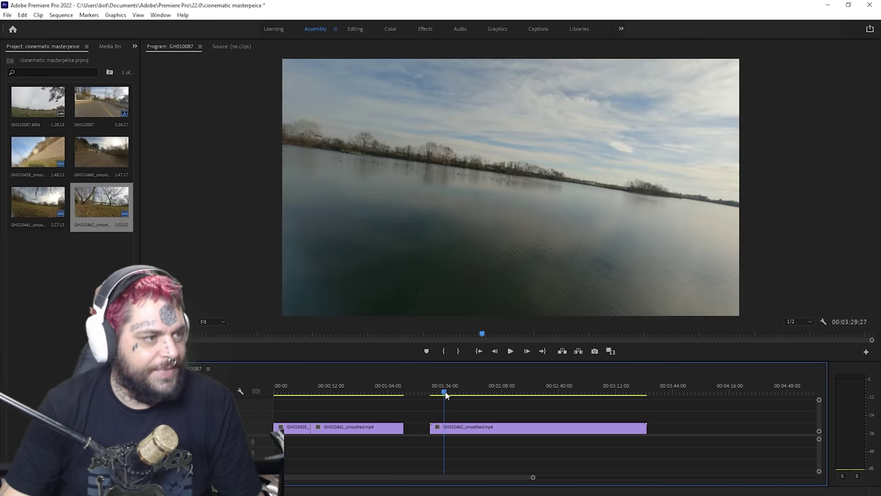
drag(445, 435, 441, 422)
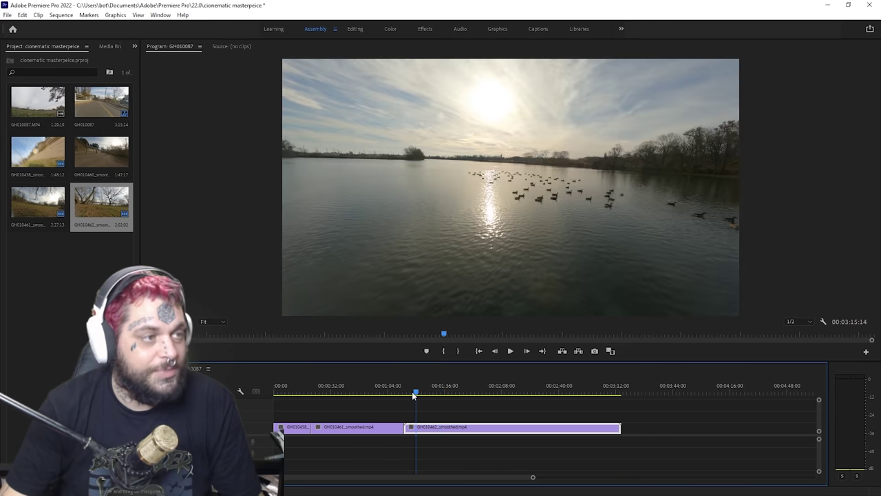
Scale up the GH010462_smoothed picture slightly to crop its edges at the start of the clip, and play it back.
drag(416, 390, 408, 391)
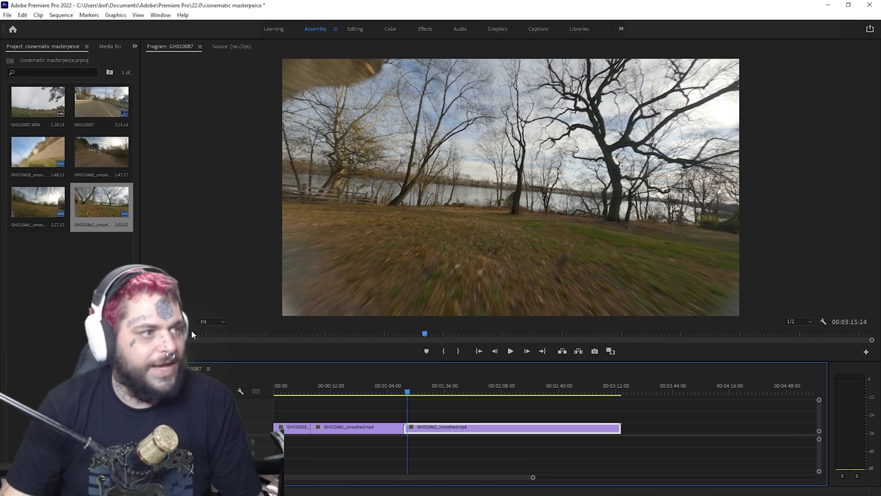
click(473, 262)
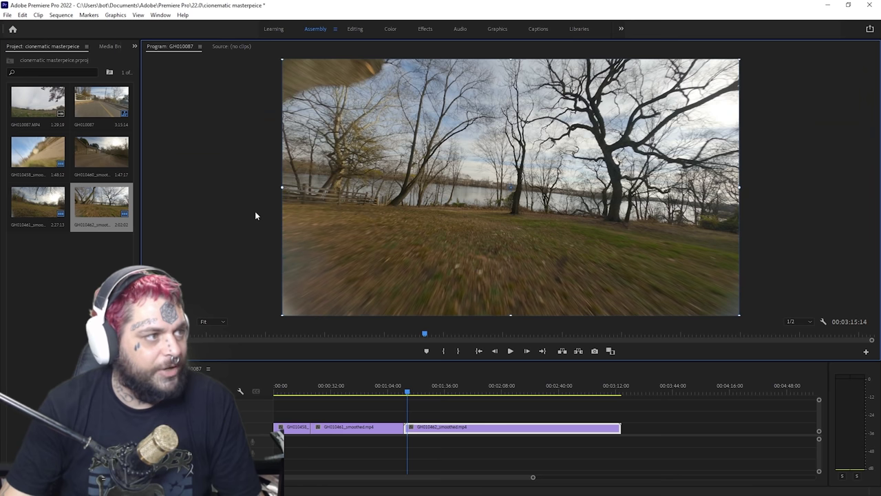
drag(282, 187, 260, 191)
click(831, 236)
click(510, 351)
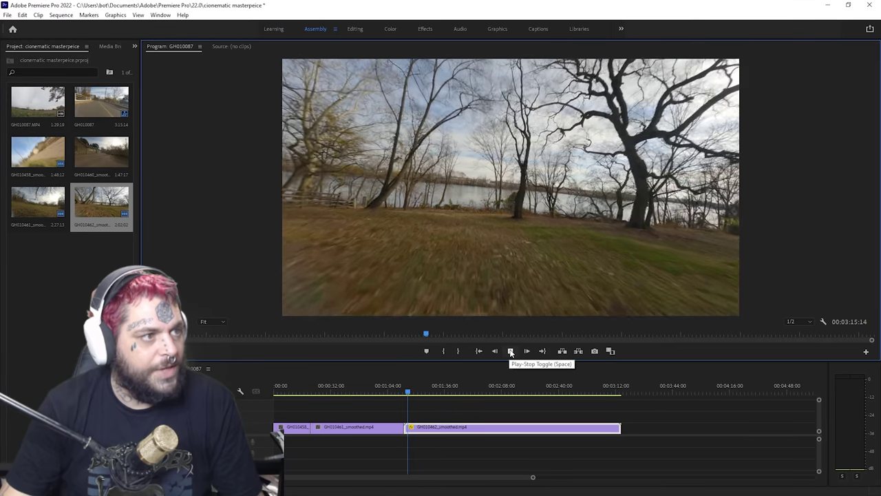
click(511, 351)
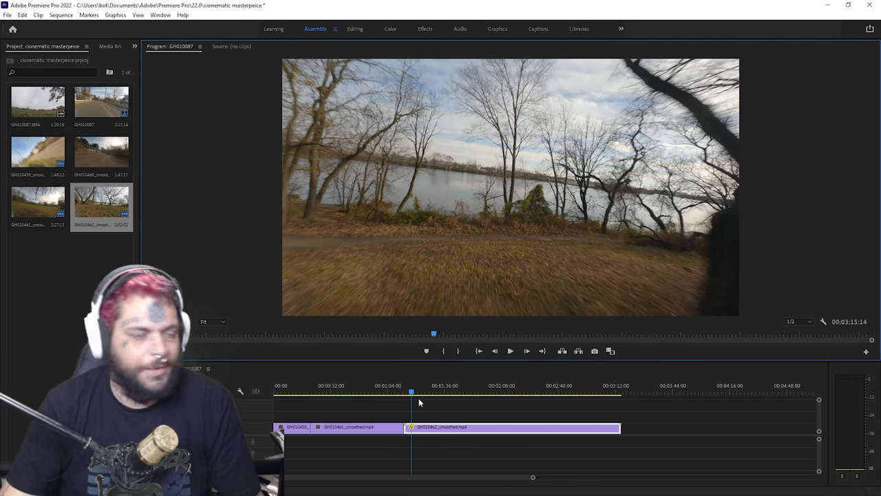
click(404, 391)
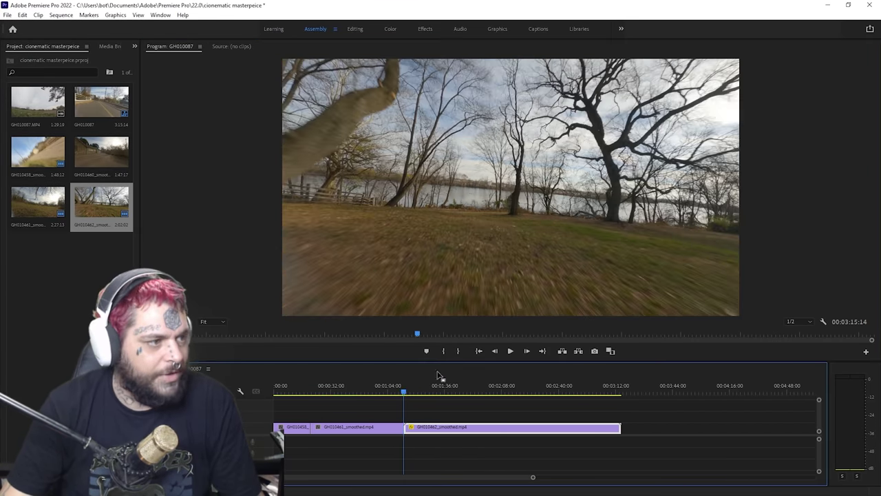
click(523, 352)
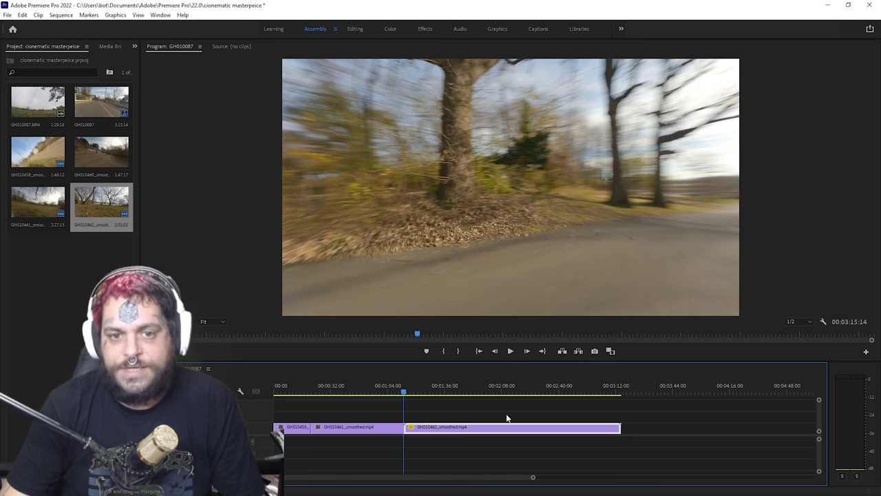
Find the Dip to White video transition in the Effects workspace and apply it at the cuts between the three clips.
drag(312, 389, 309, 412)
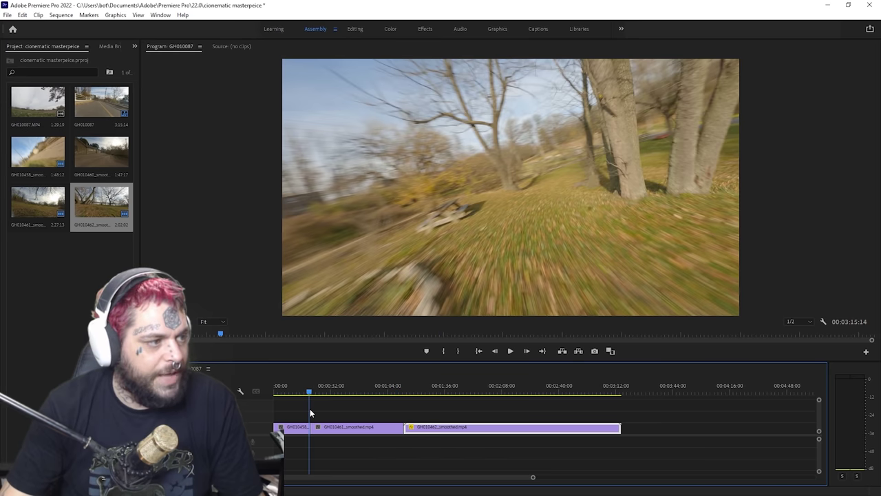
click(426, 29)
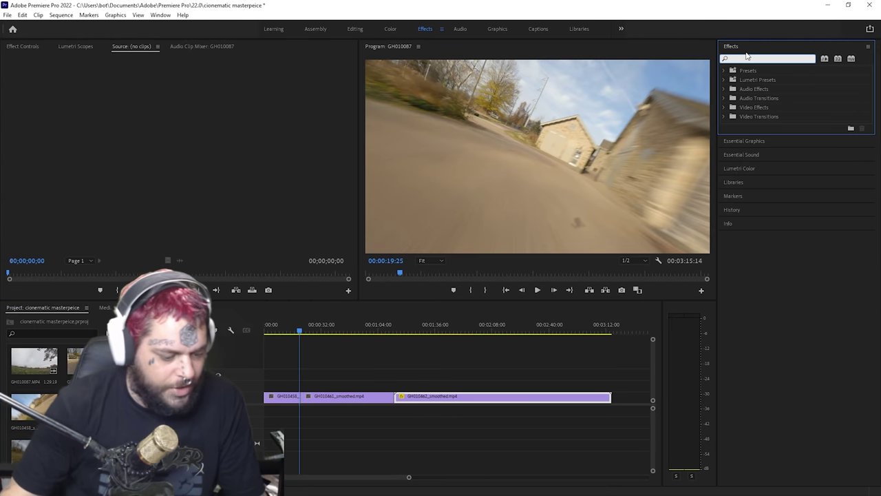
text(dip)
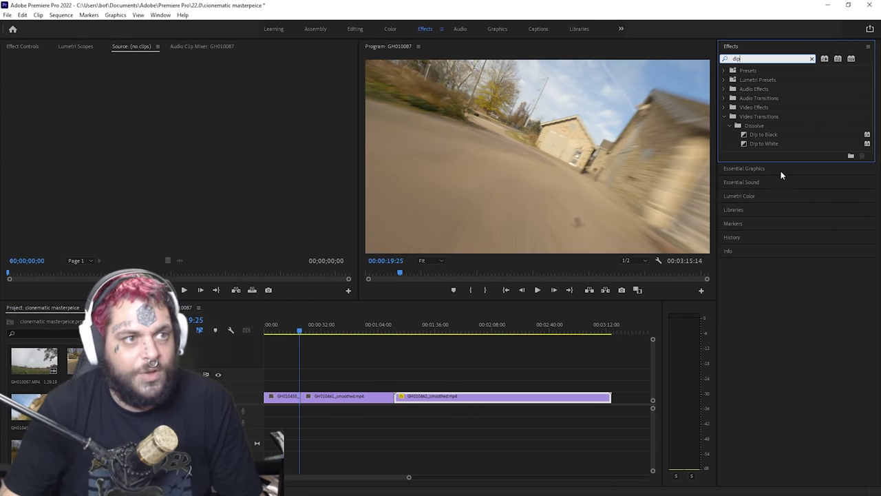
click(775, 144)
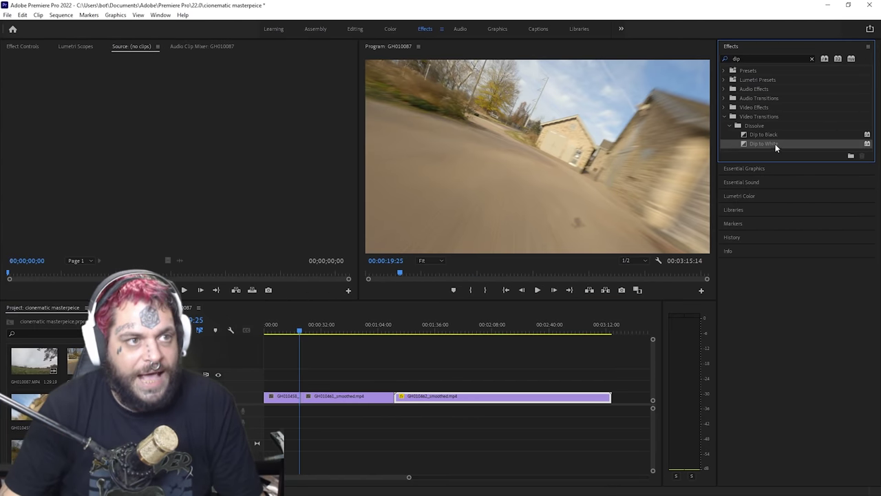
Play the sequence across both cuts to check the Dip to White transitions.
click(538, 290)
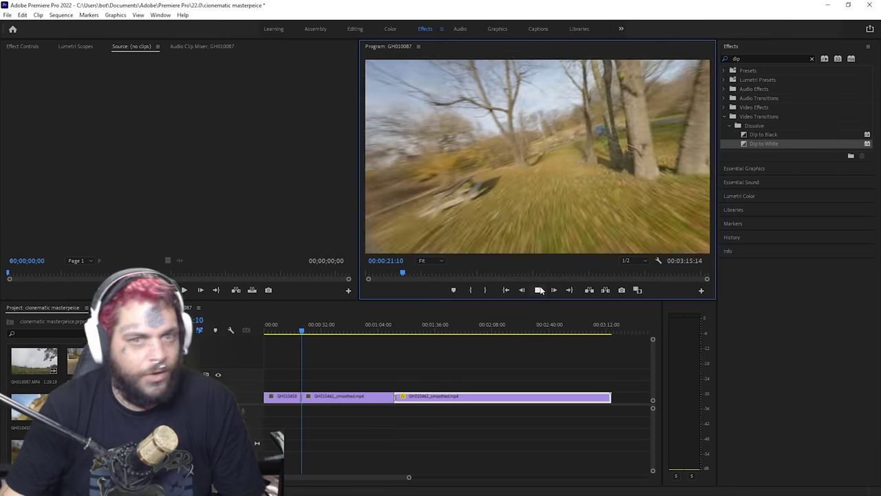
click(541, 290)
click(391, 333)
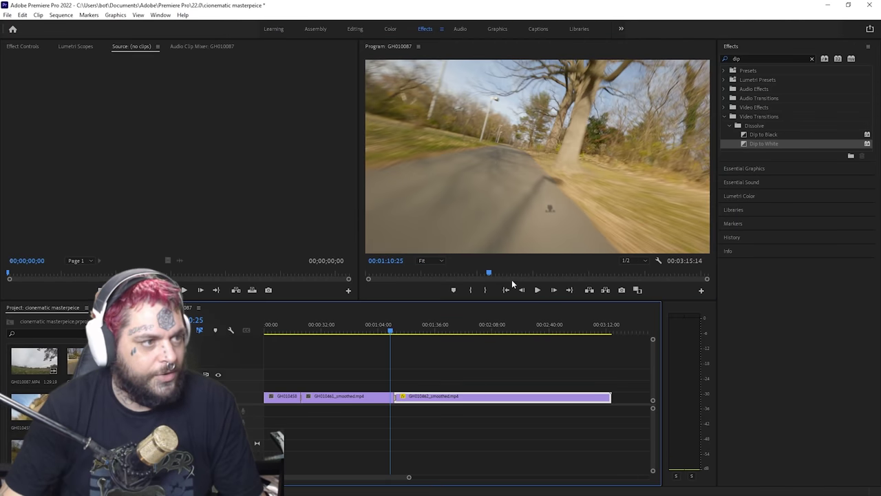
click(536, 289)
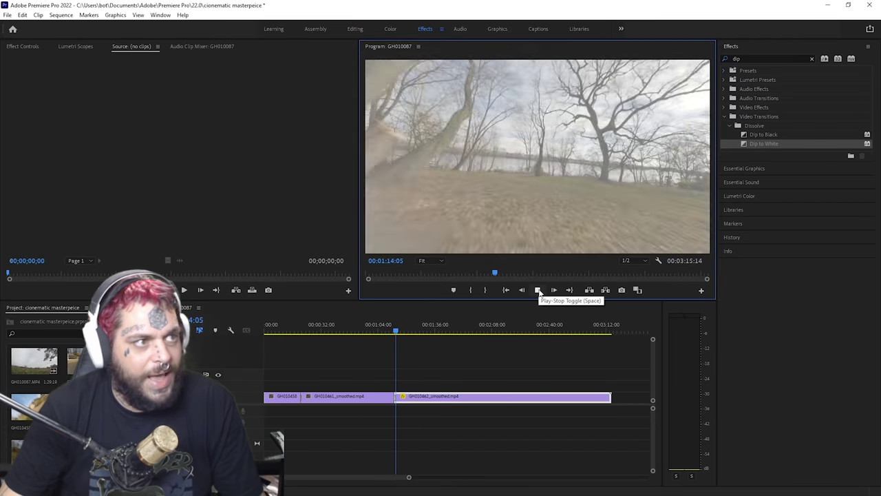
click(538, 291)
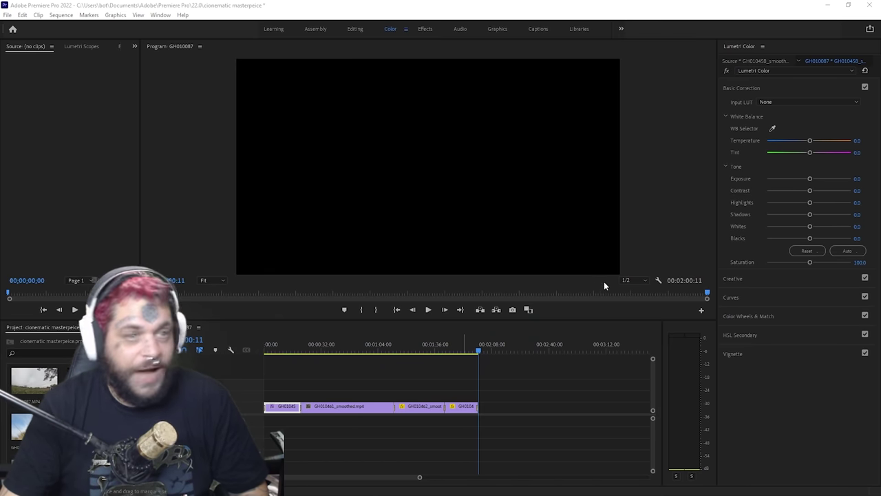
Load JFPV_KOBRA Balanced1.cube from the luts folder in fpv videos as the Input LUT for the first clip.
click(787, 104)
click(791, 131)
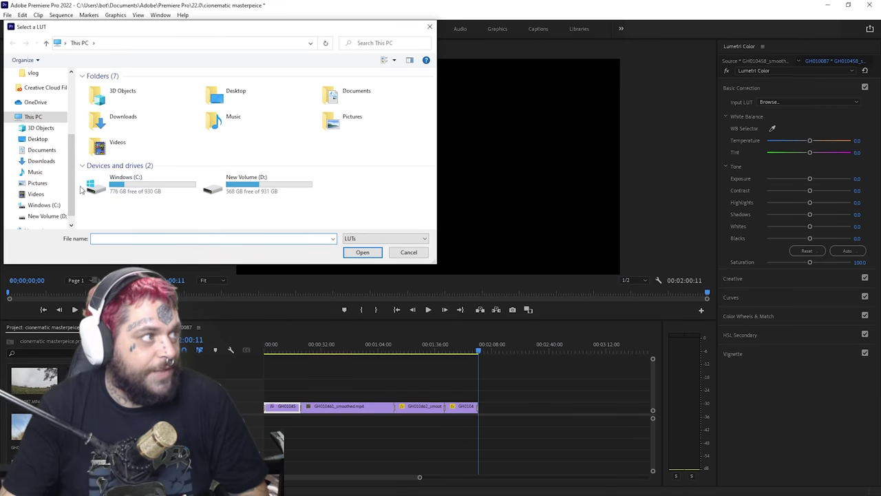
scroll(38, 144, up, 3)
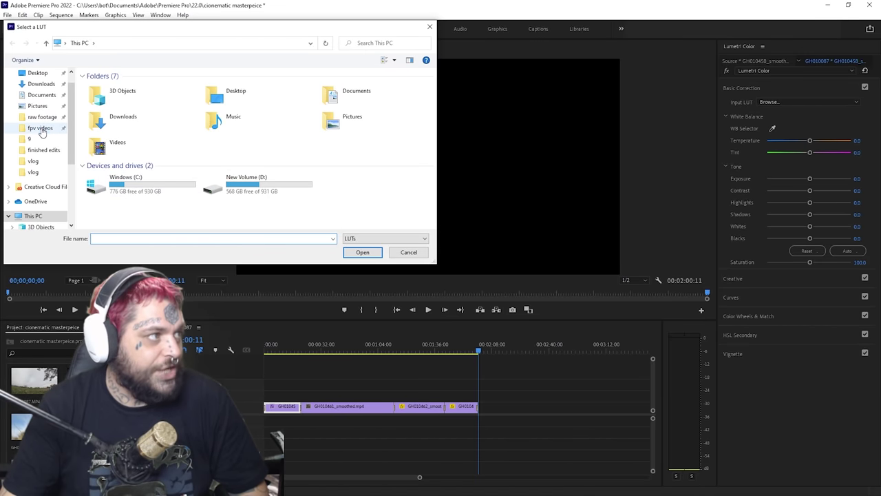
click(42, 129)
double_click(171, 86)
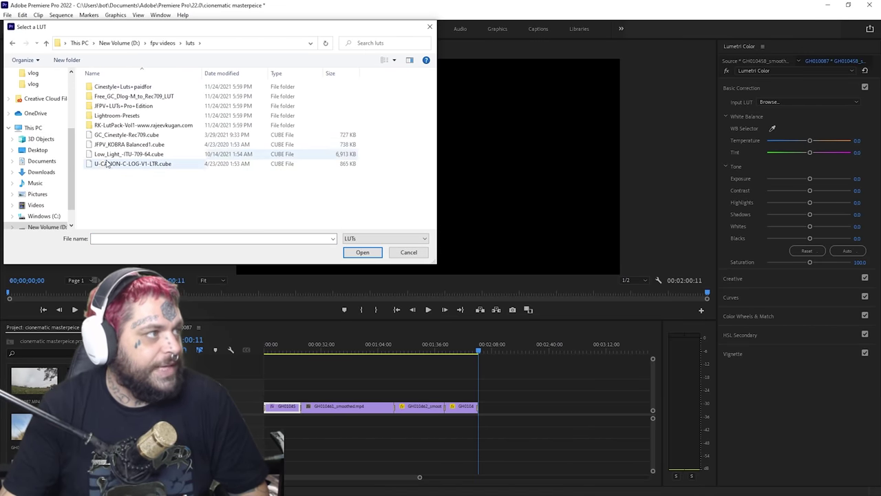
click(128, 145)
click(362, 252)
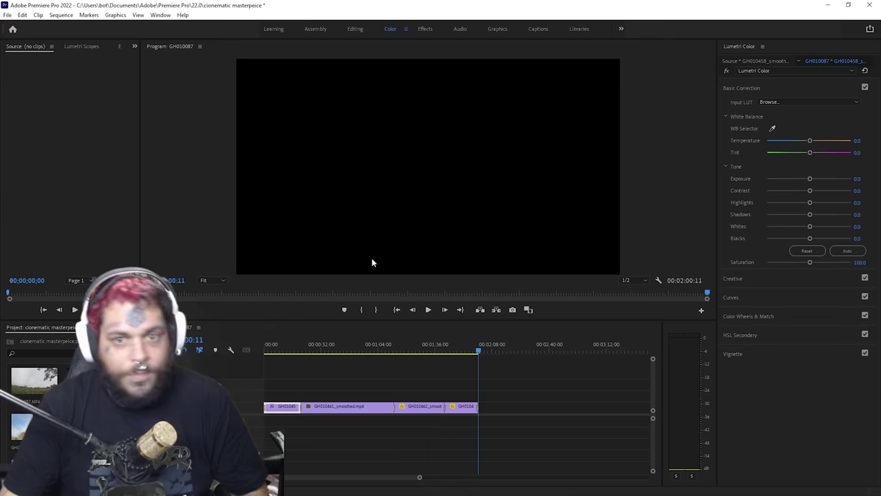
Raise the first clip's Lumetri exposure to 1.7 and play part of the clip to check the brightness.
click(293, 339)
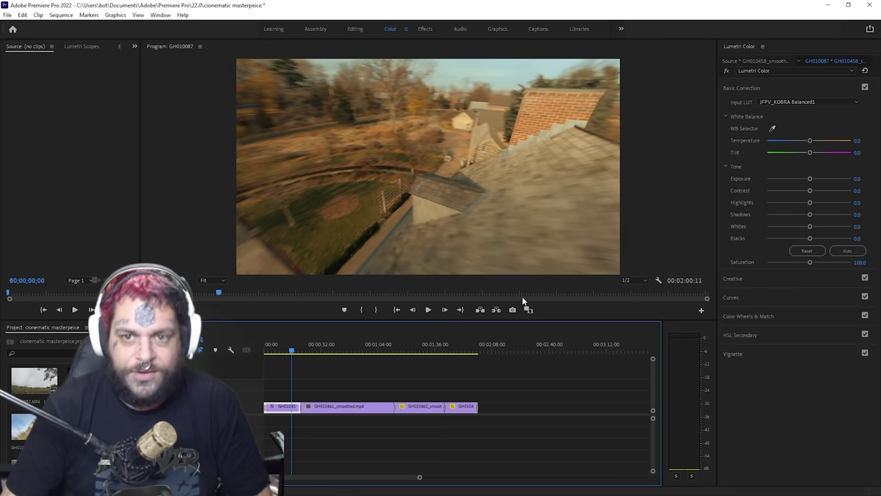
click(280, 348)
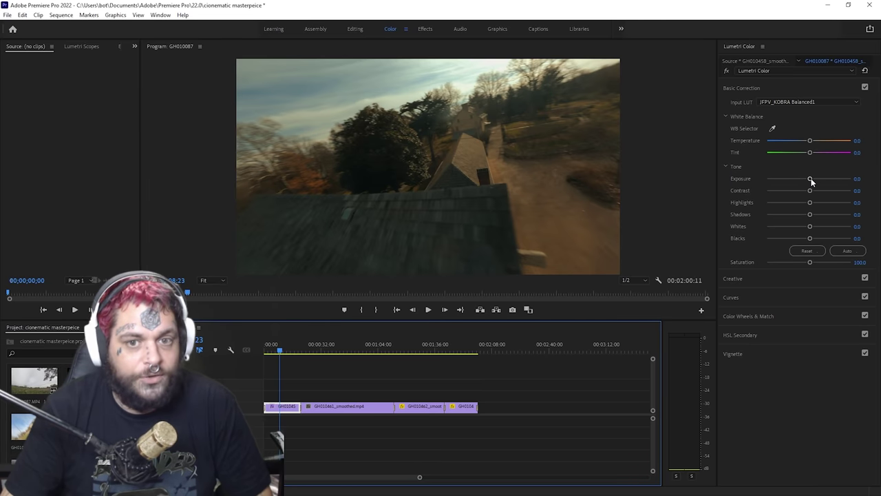
drag(813, 180, 823, 180)
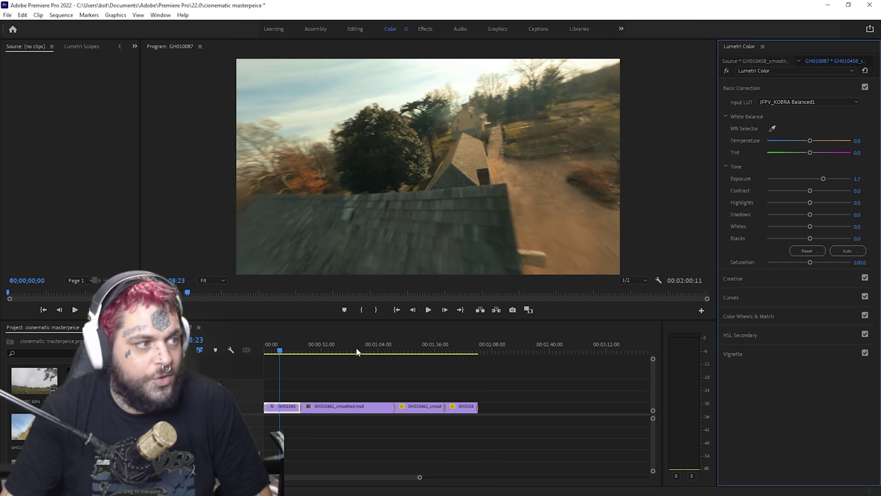
click(428, 309)
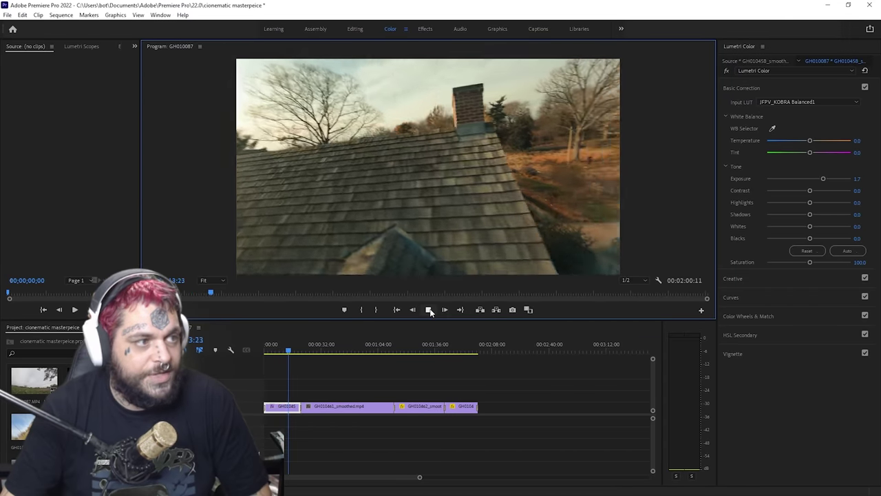
click(428, 309)
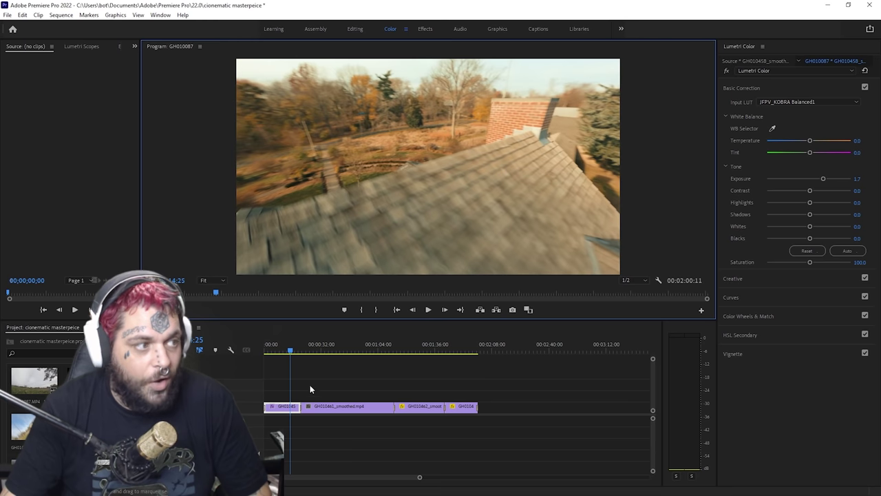
Copy the first clip and paste its attributes, including the Lumetri Color grade, onto the other three clips.
right_click(282, 409)
click(478, 245)
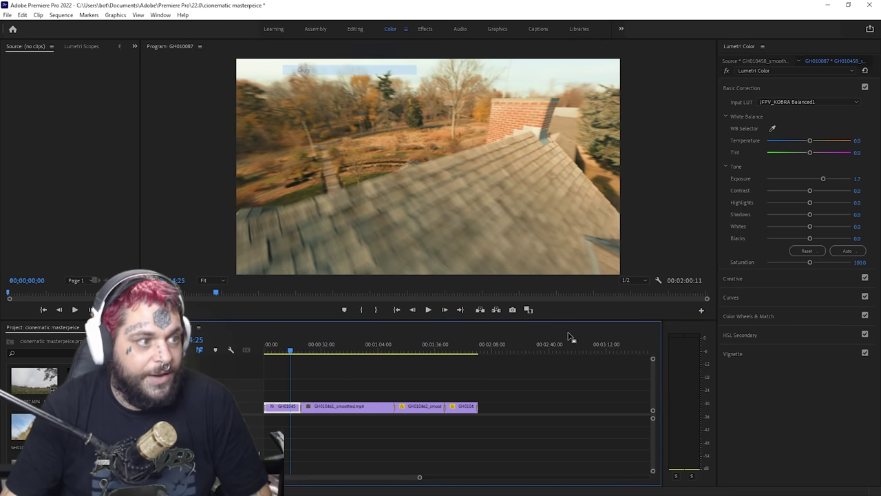
drag(559, 385, 338, 415)
right_click(338, 415)
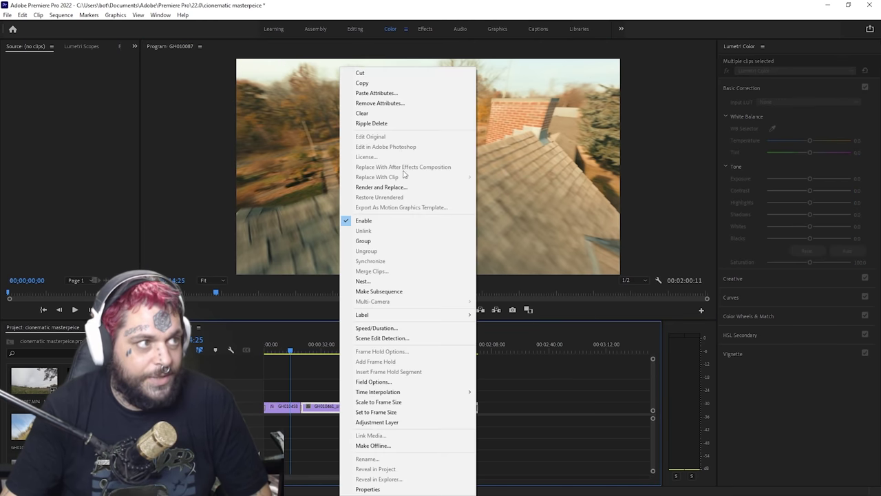
click(385, 93)
click(449, 404)
Play part of the GH010461_smoothed clip and set its Lumetri exposure to 1.0.
click(346, 349)
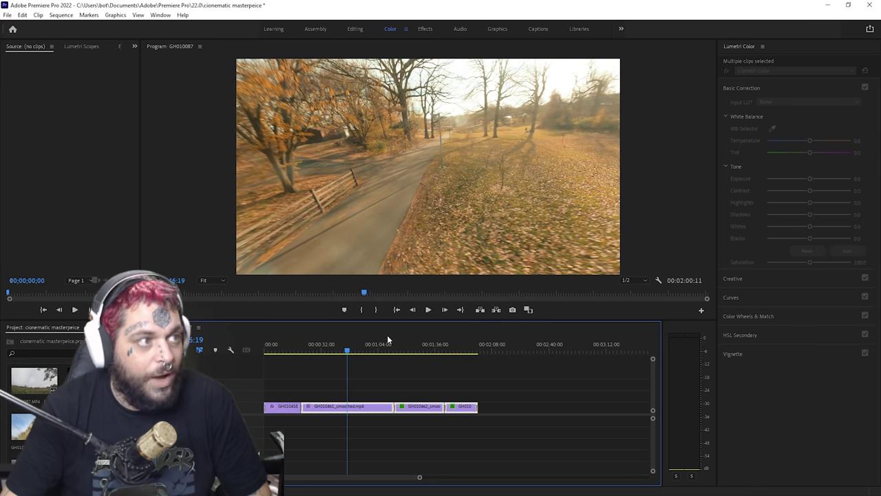
click(427, 309)
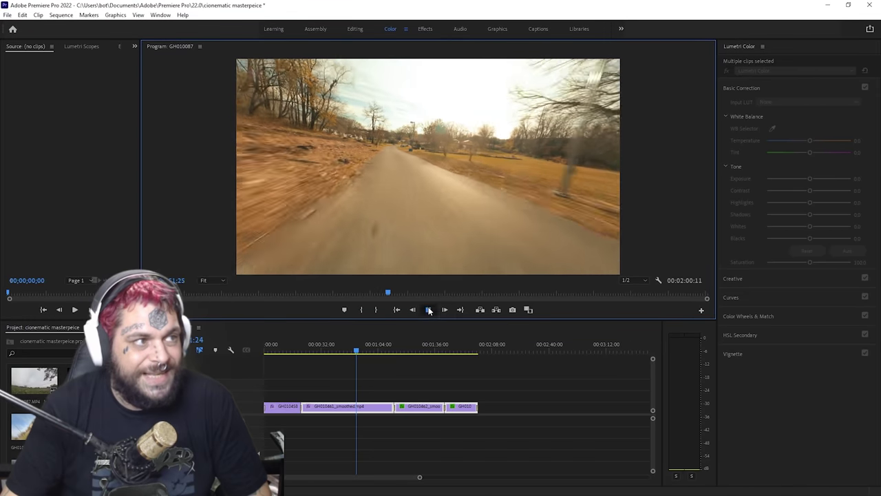
click(428, 309)
click(385, 360)
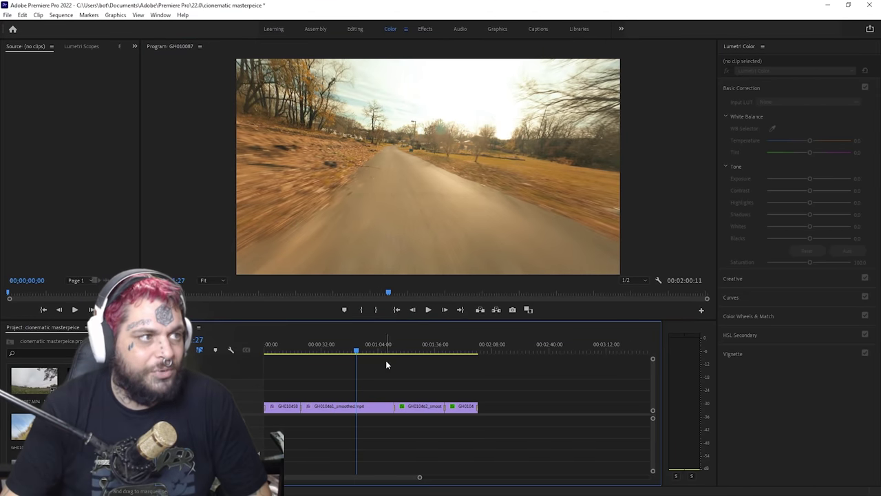
click(366, 407)
drag(825, 178, 818, 178)
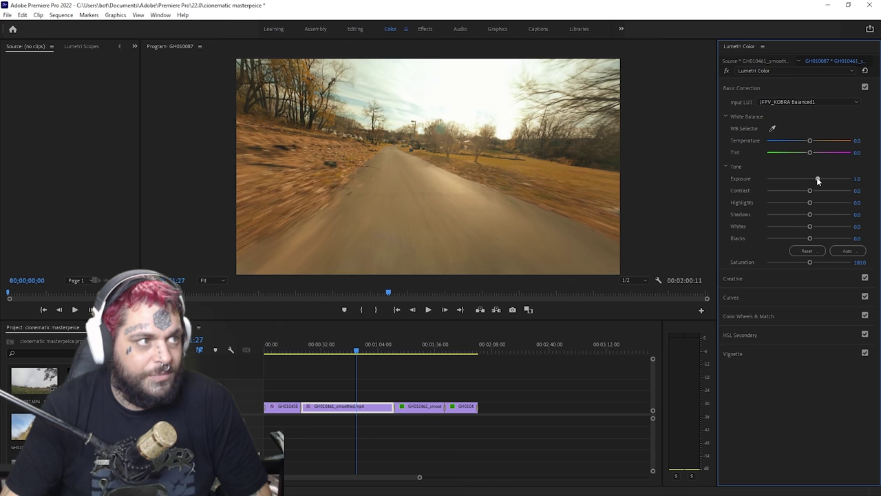
Review the color grade at several points across all four clips, playing back part of the last lake clip.
click(289, 347)
click(332, 346)
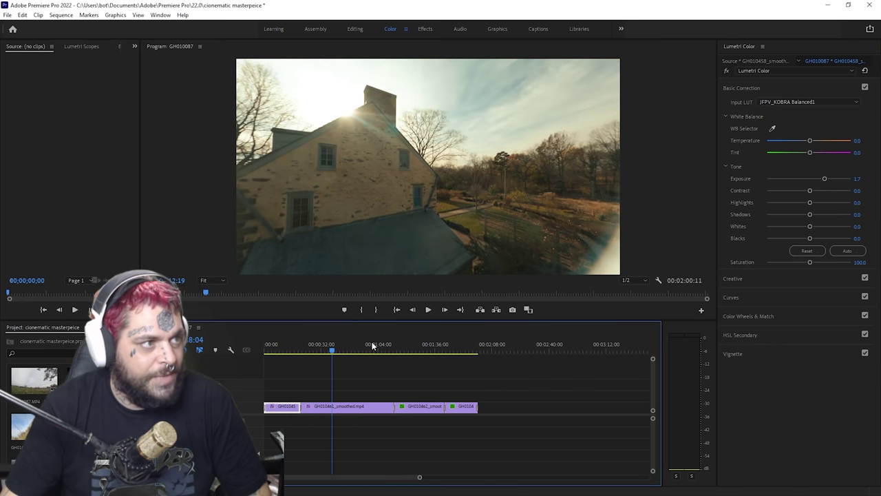
click(371, 344)
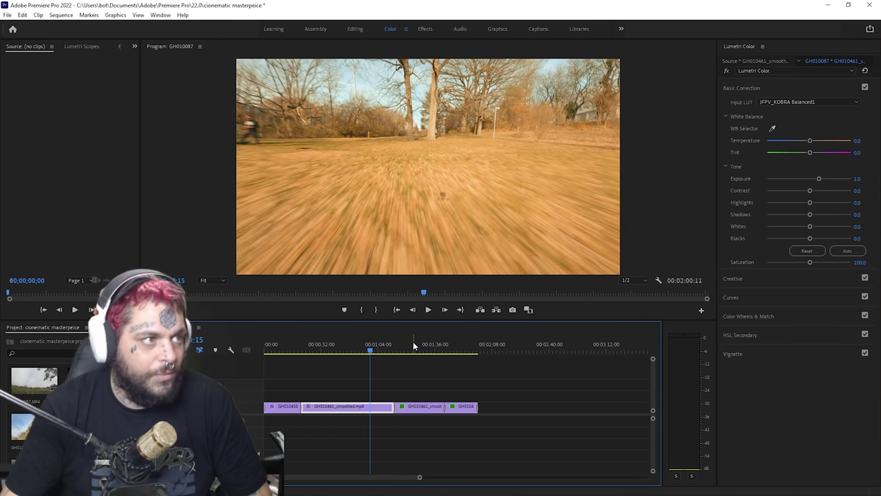
click(413, 345)
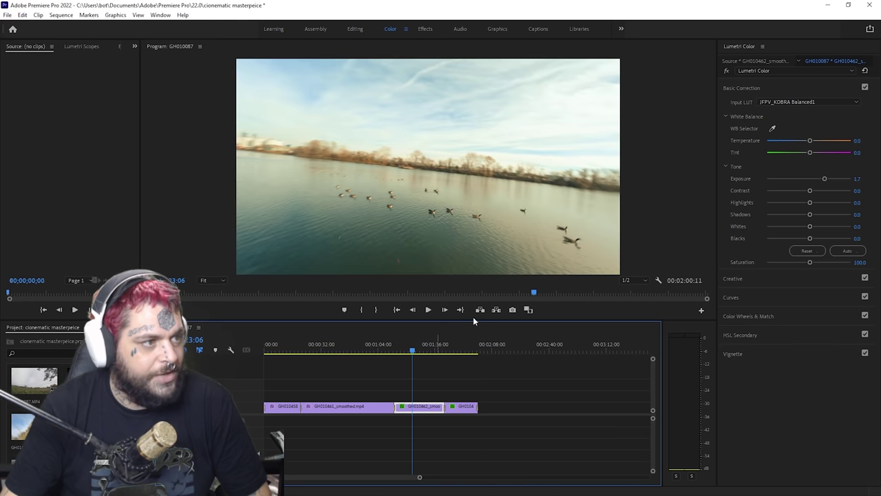
click(428, 310)
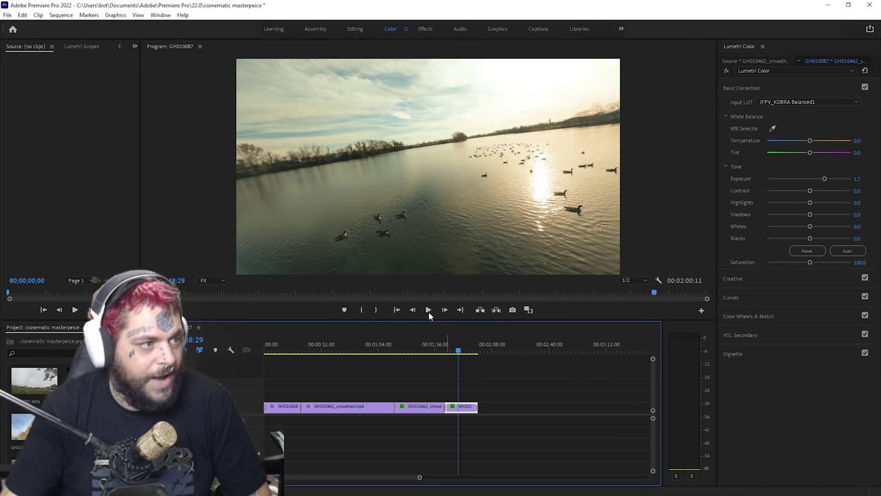
click(428, 310)
click(428, 310)
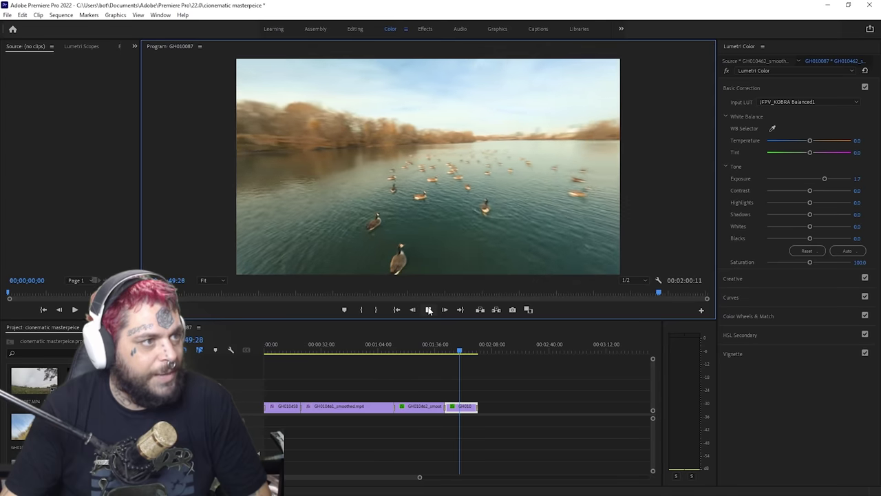
click(428, 310)
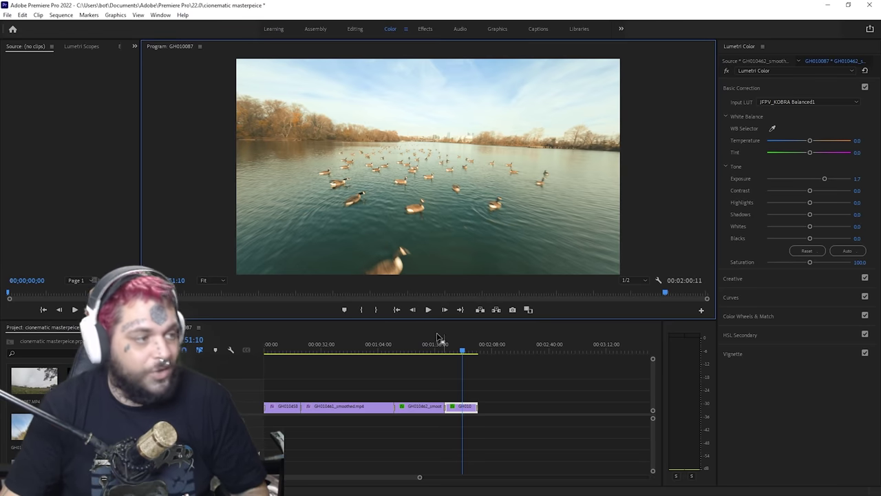
click(291, 349)
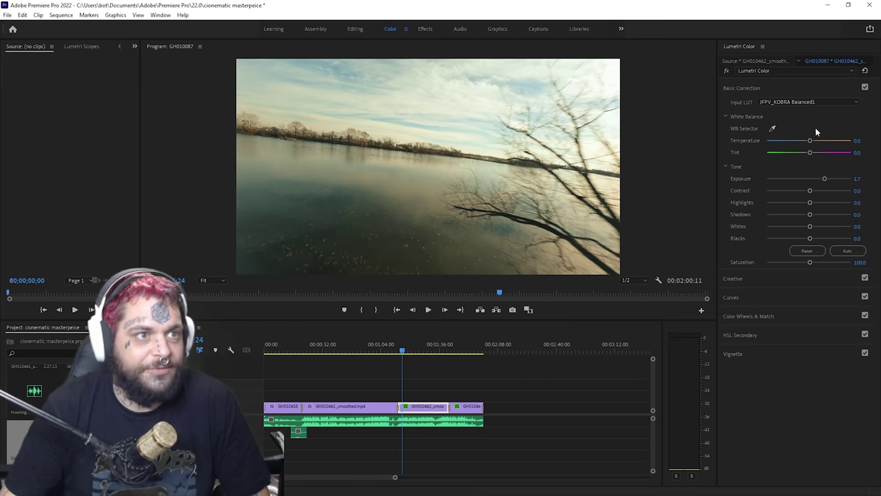
Open the export options for the finished sequence.
click(7, 14)
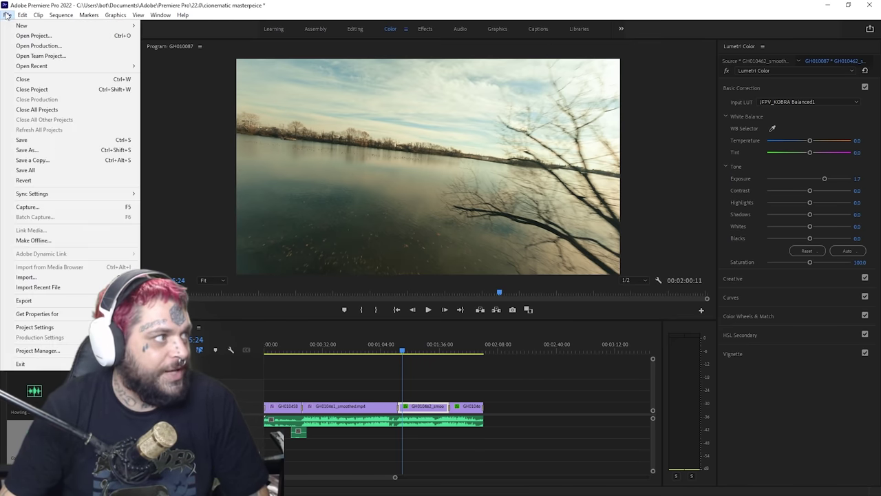
mouse_move(59, 301)
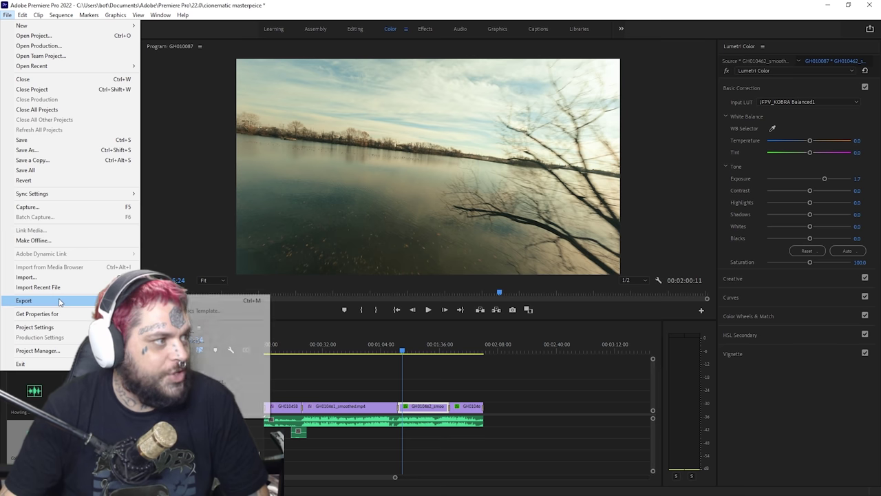